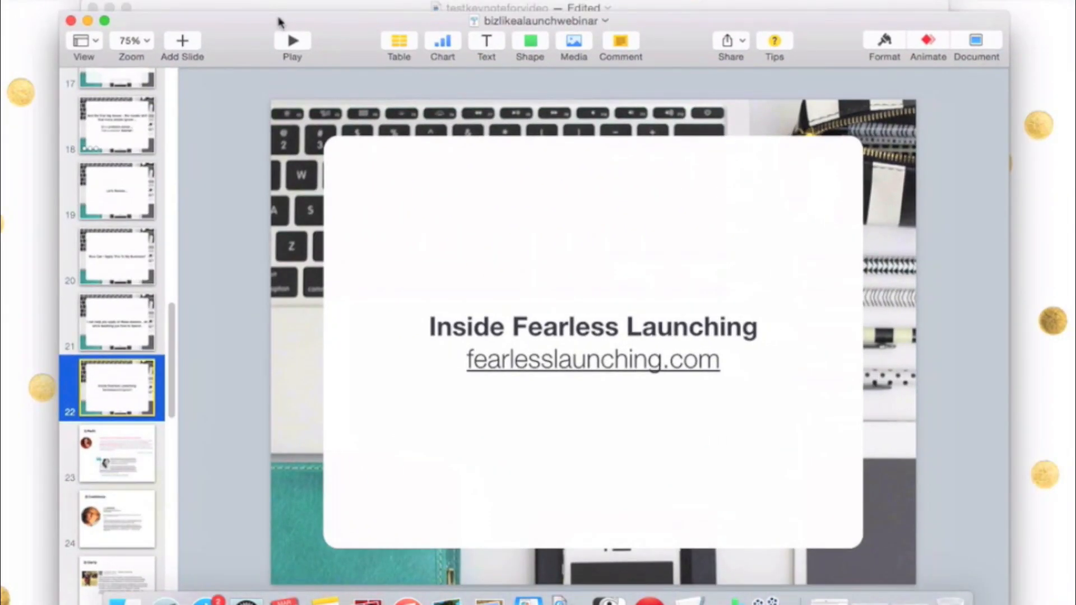
Switch to the testkeynoteforvideo project in ScreenFlow, deselect its clip and save the project
{"action": "mouse_move", "coordinate": [279, 18]}
{"action": "left_mouse_down"}
{"action": "mouse_move", "coordinate": [279, 8]}
{"action": "mouse_move", "coordinate": [279, 20]}
{"action": "left_mouse_up"}
{"action": "left_click", "coordinate": [286, 7]}
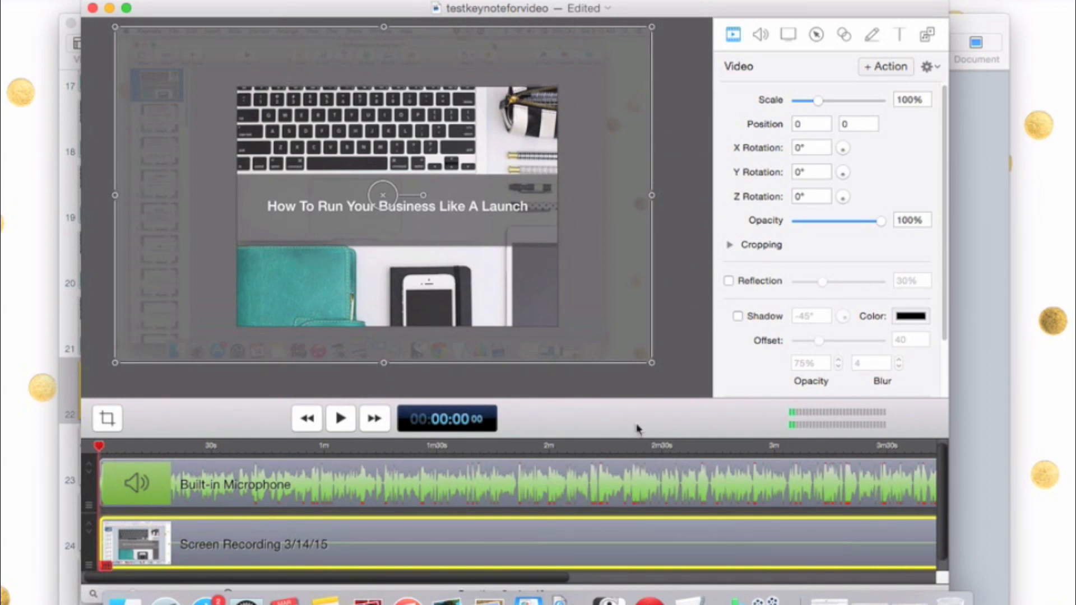
{"action": "left_click", "coordinate": [640, 395]}
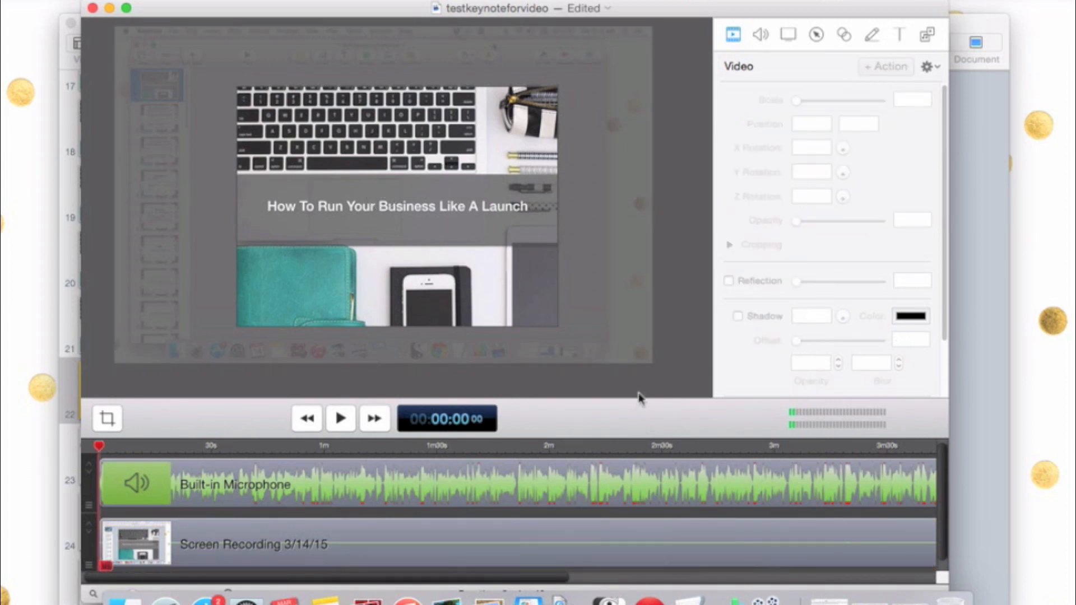
{"action": "left_click", "coordinate": [136, 0]}
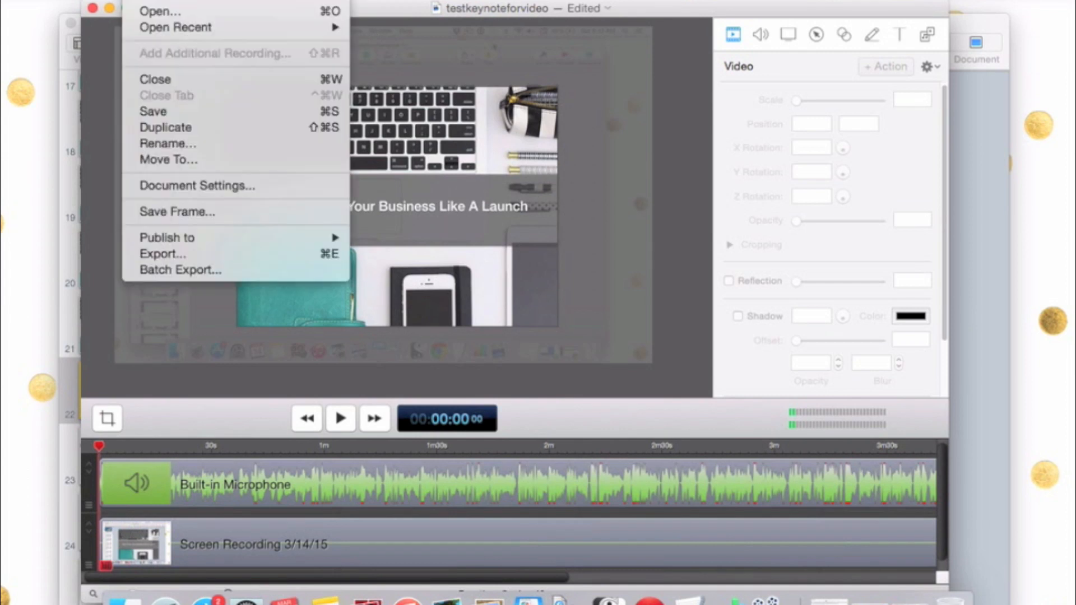
{"action": "left_click", "coordinate": [166, 116]}
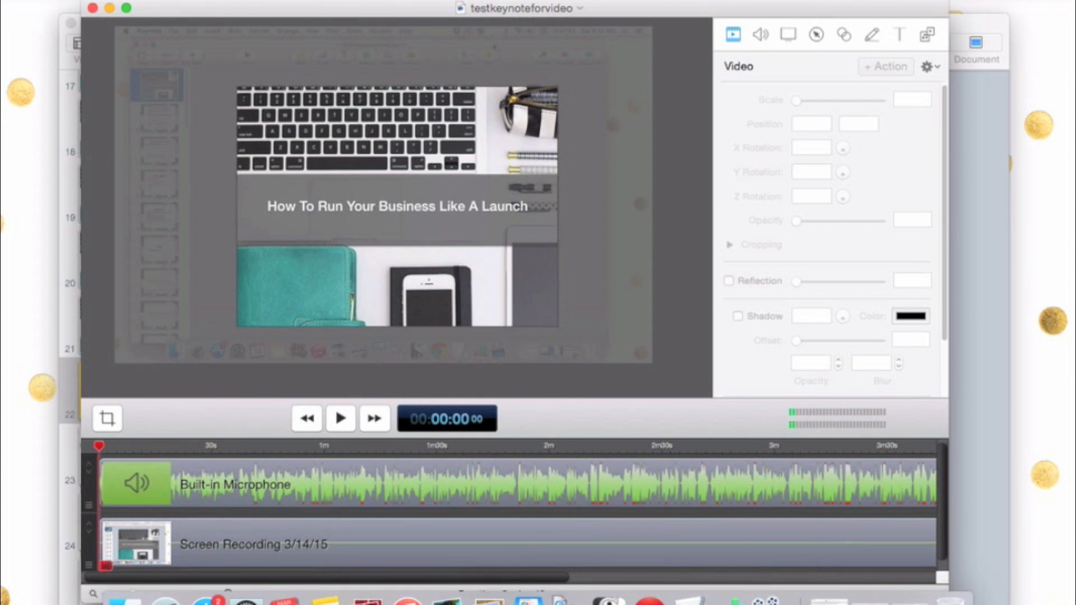
Open the export settings for the recording and review the available presets, leaving Web - High selected
{"action": "left_click", "coordinate": [136, 0]}
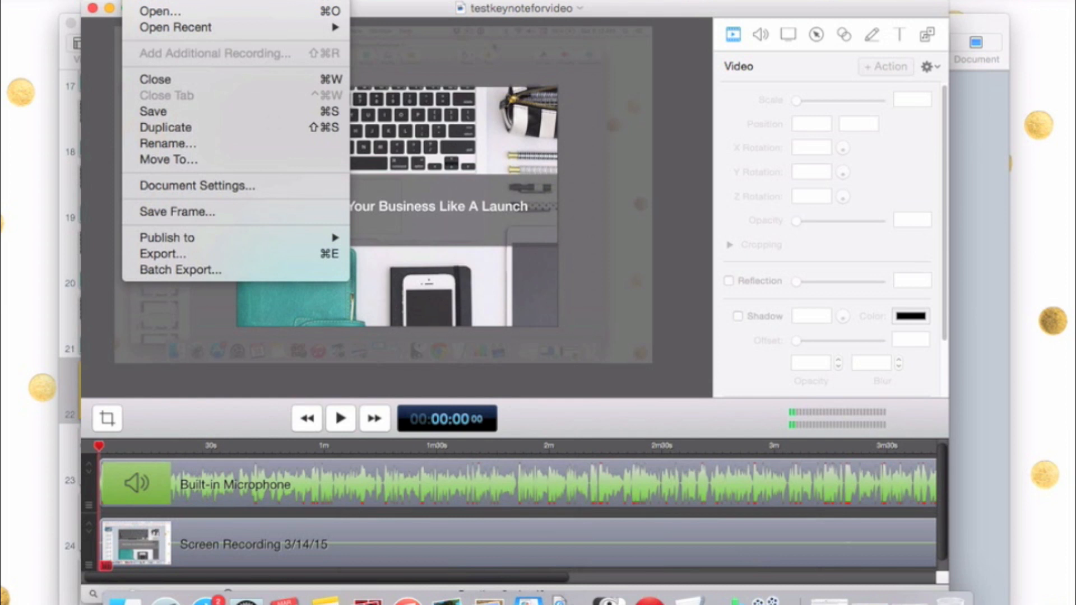
{"action": "left_click", "coordinate": [152, 254]}
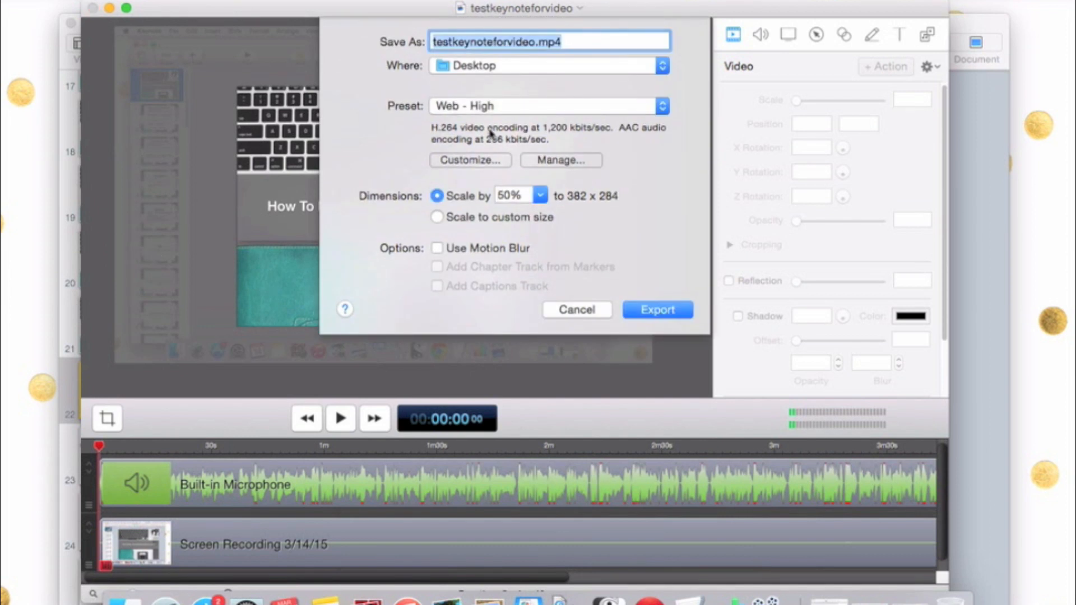
{"action": "left_click", "coordinate": [648, 108]}
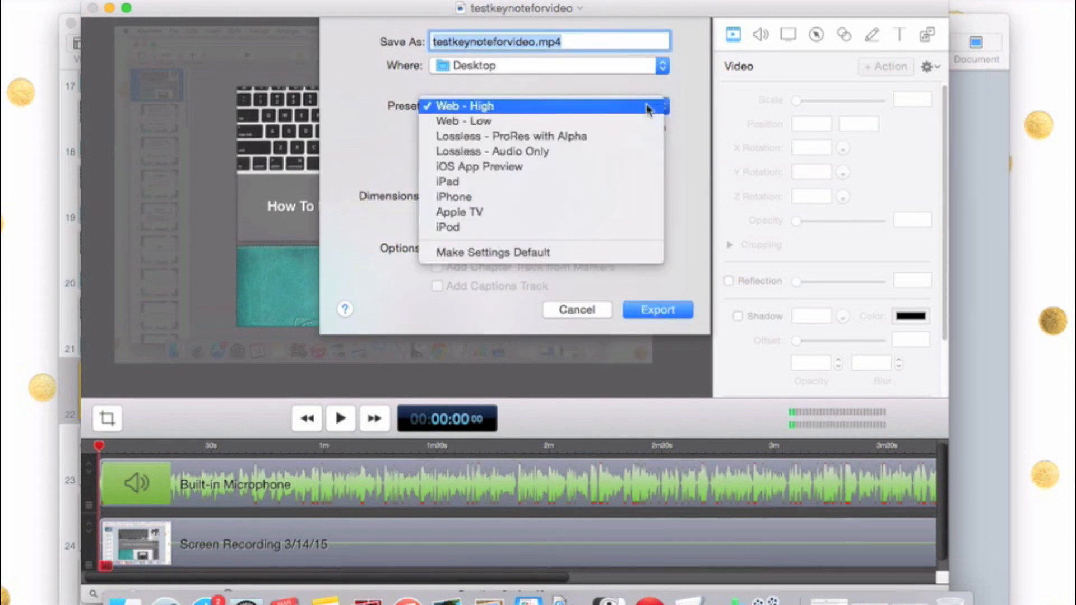
{"action": "left_click", "coordinate": [647, 107]}
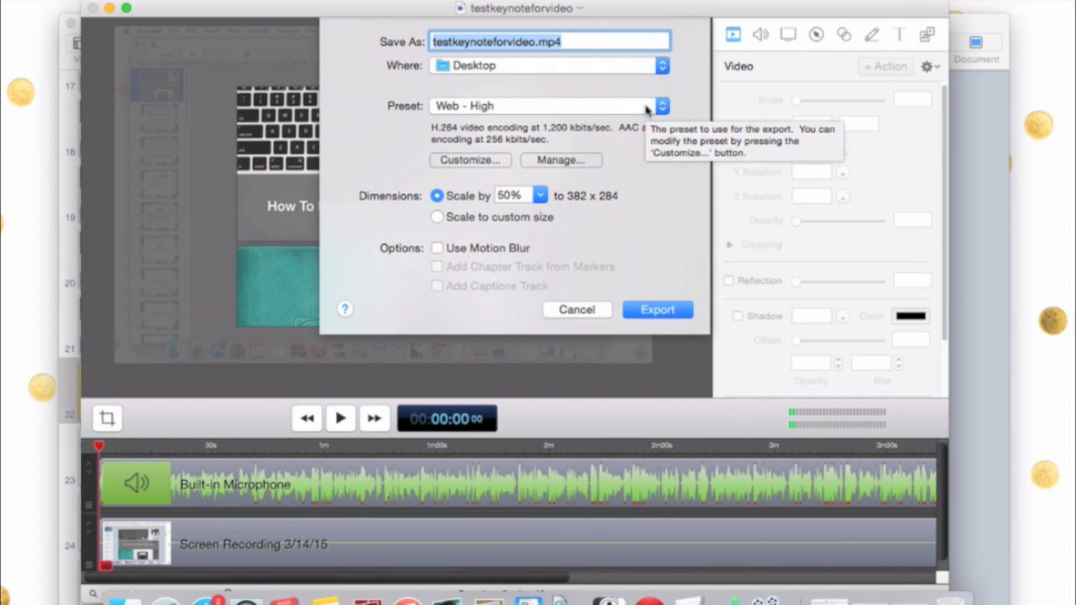
Try the 75% and 100% export scales, leaving the dimensions at 75%
{"action": "left_click", "coordinate": [539, 195]}
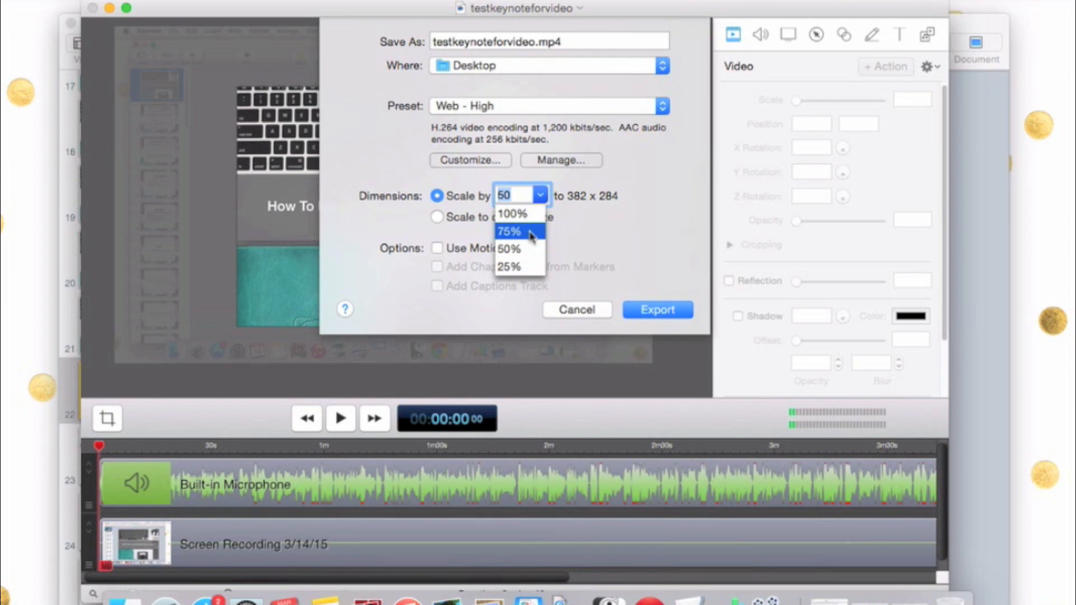
{"action": "left_click", "coordinate": [531, 231]}
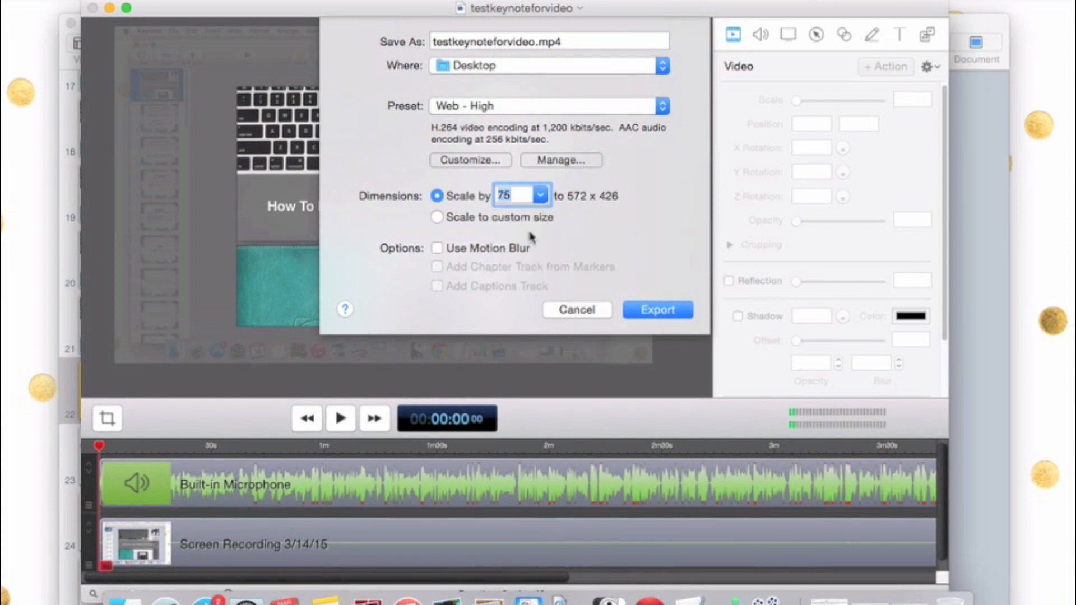
{"action": "left_click", "coordinate": [540, 195]}
{"action": "left_click", "coordinate": [528, 212]}
{"action": "left_click", "coordinate": [540, 195]}
{"action": "left_click", "coordinate": [536, 231]}
Review the export presets and destination folders, keep Web - High and Desktop, and cancel the export
{"action": "left_click", "coordinate": [576, 109]}
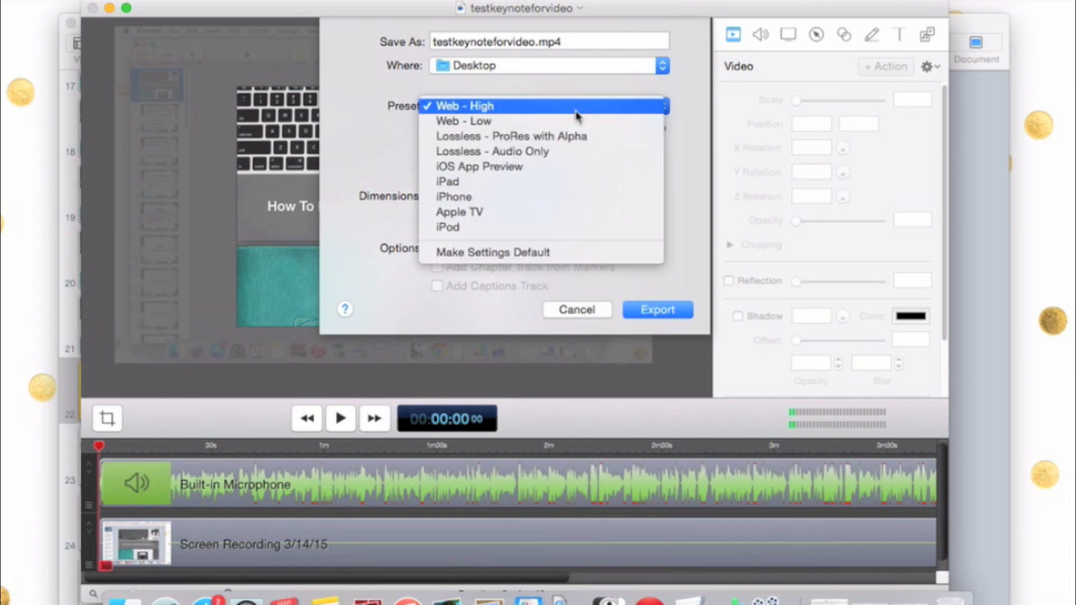
{"action": "left_click", "coordinate": [576, 115]}
{"action": "left_click", "coordinate": [577, 112]}
{"action": "left_click", "coordinate": [577, 112]}
{"action": "left_click", "coordinate": [577, 113]}
{"action": "left_click", "coordinate": [565, 111]}
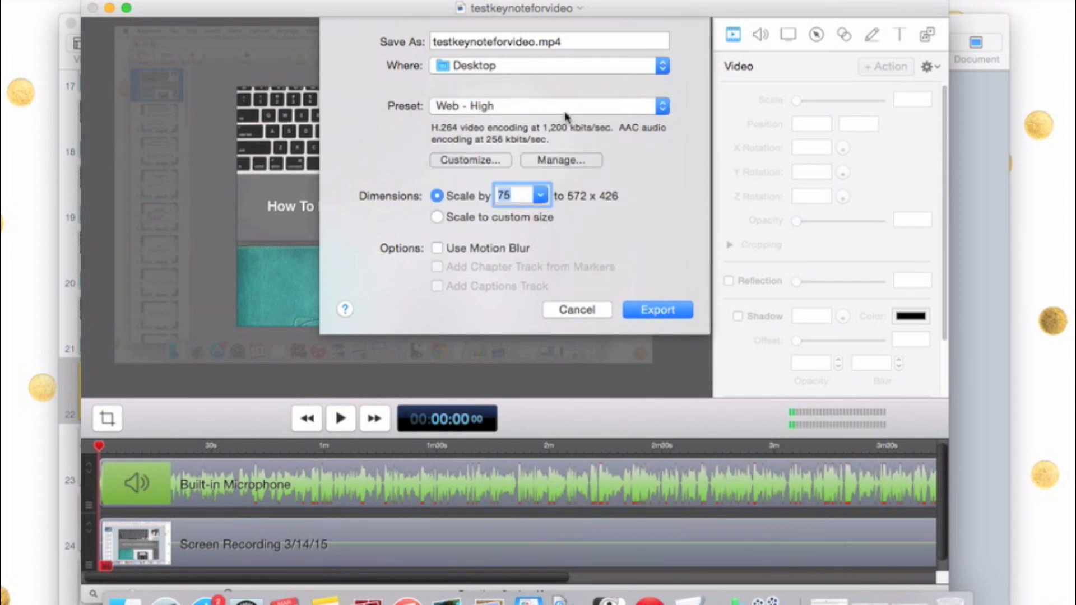
{"action": "left_click", "coordinate": [629, 70]}
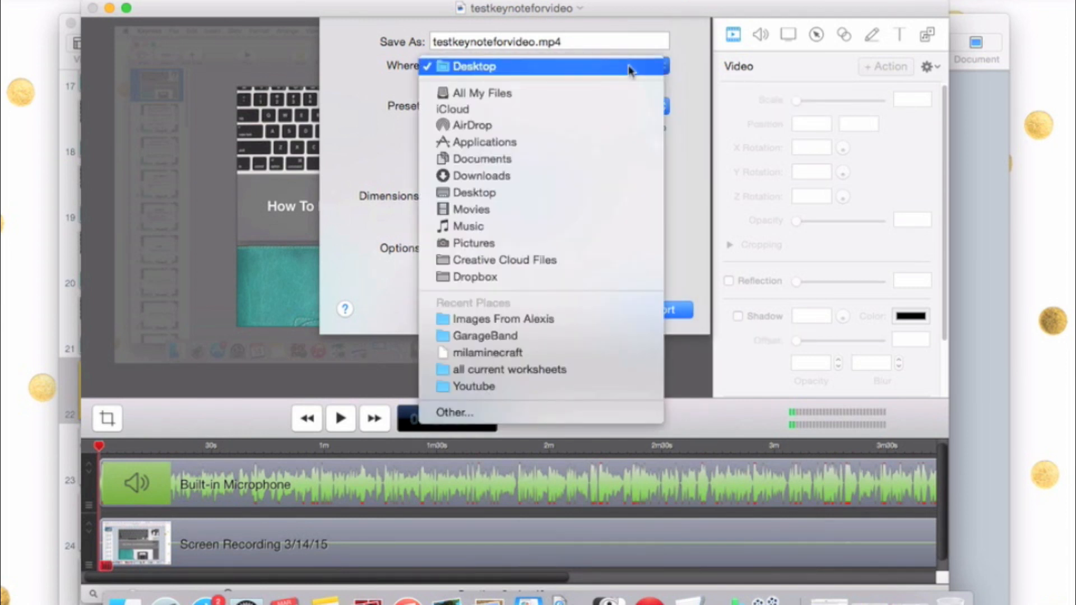
{"action": "left_click", "coordinate": [694, 60]}
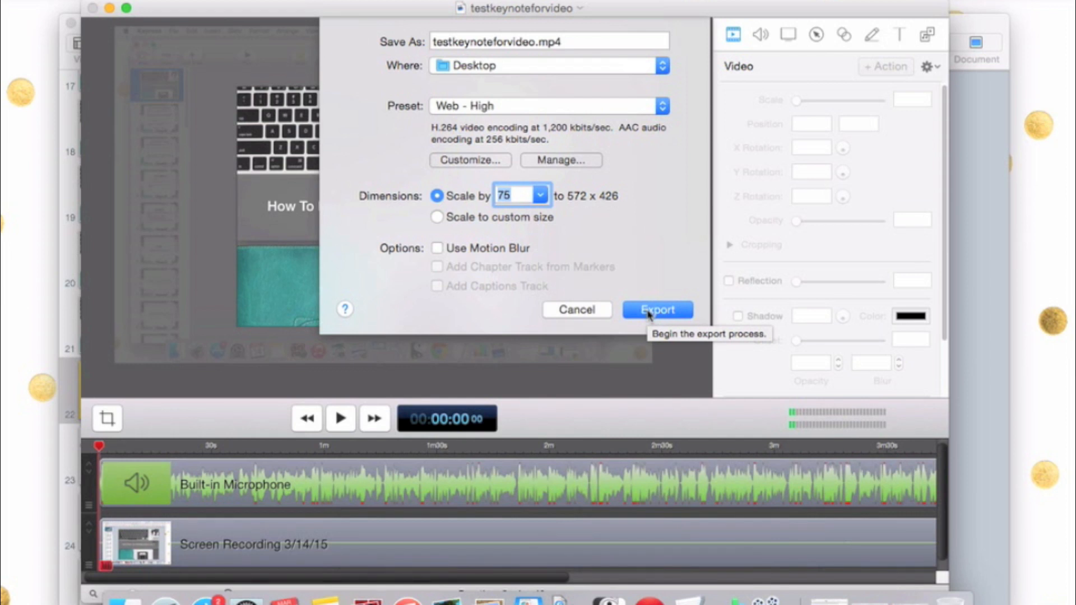
{"action": "left_click", "coordinate": [599, 309]}
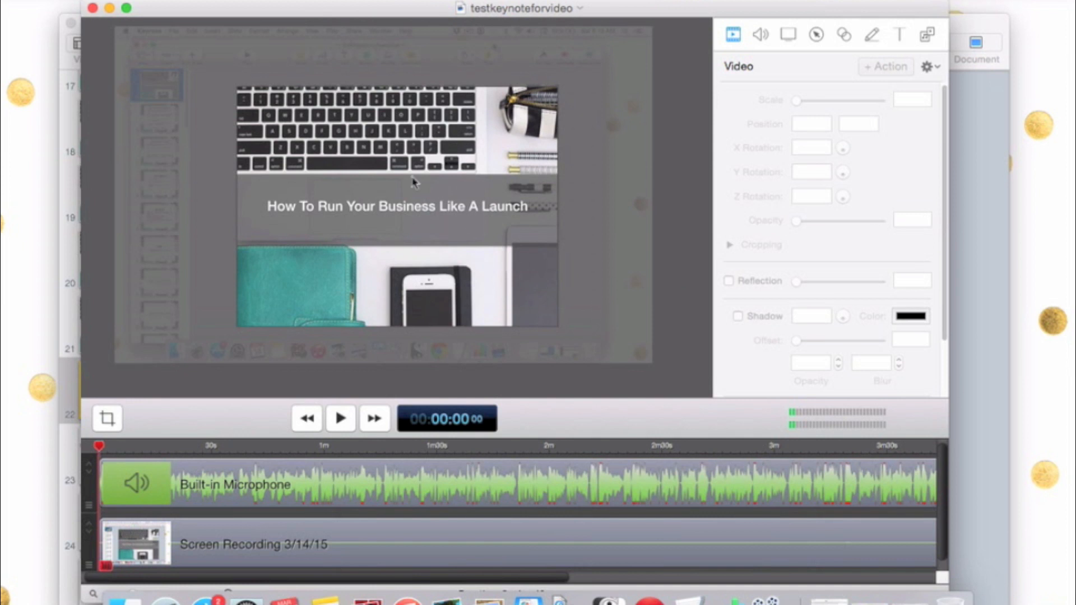
Split the Built-in Microphone and Screen Recording clips together at about 1:09 on the timeline
{"action": "left_click_drag", "start_coordinate": [99, 446], "coordinate": [359, 458]}
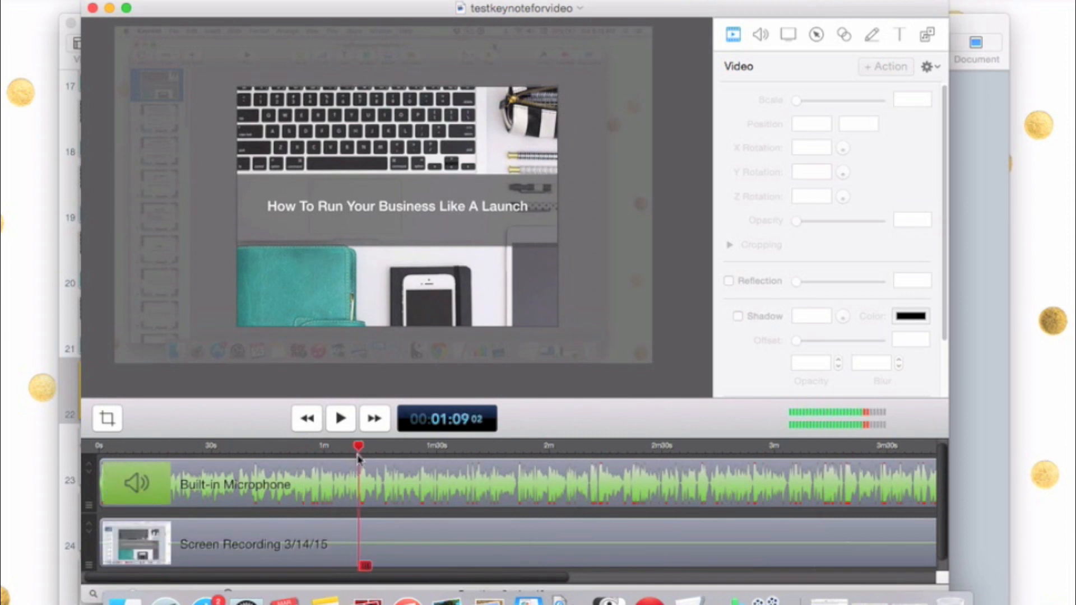
{"action": "left_click", "coordinate": [365, 486]}
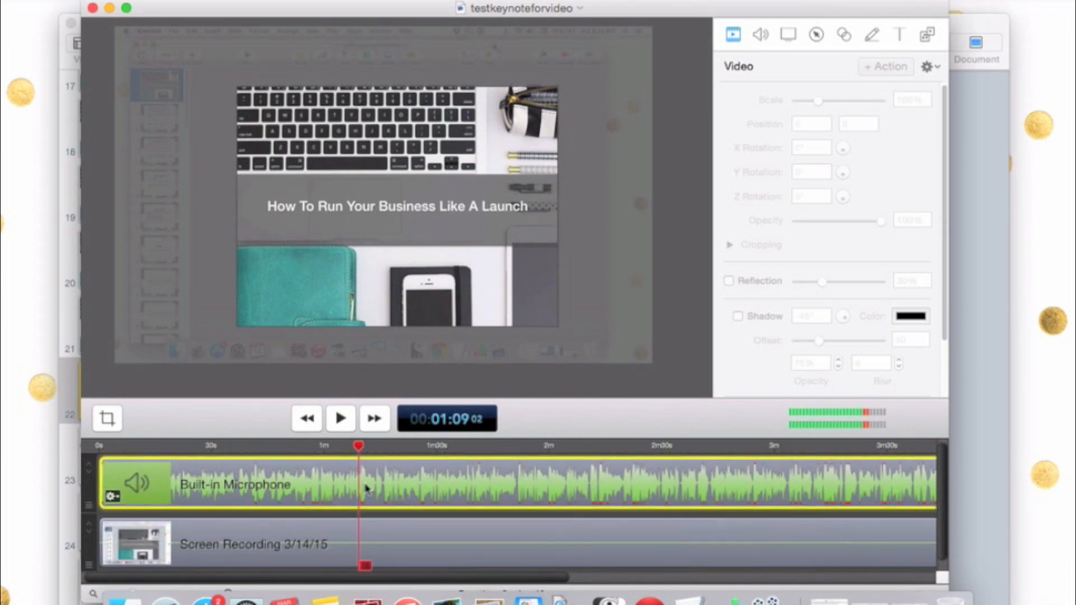
{"action": "left_click", "coordinate": [375, 554], "text": "shift"}
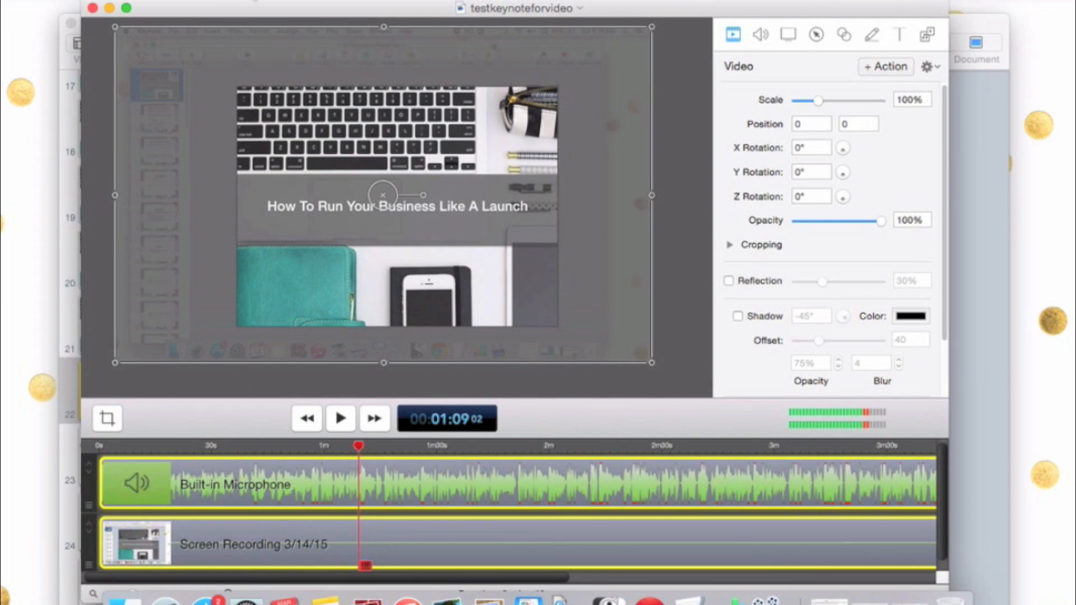
{"action": "left_click", "coordinate": [174, 1]}
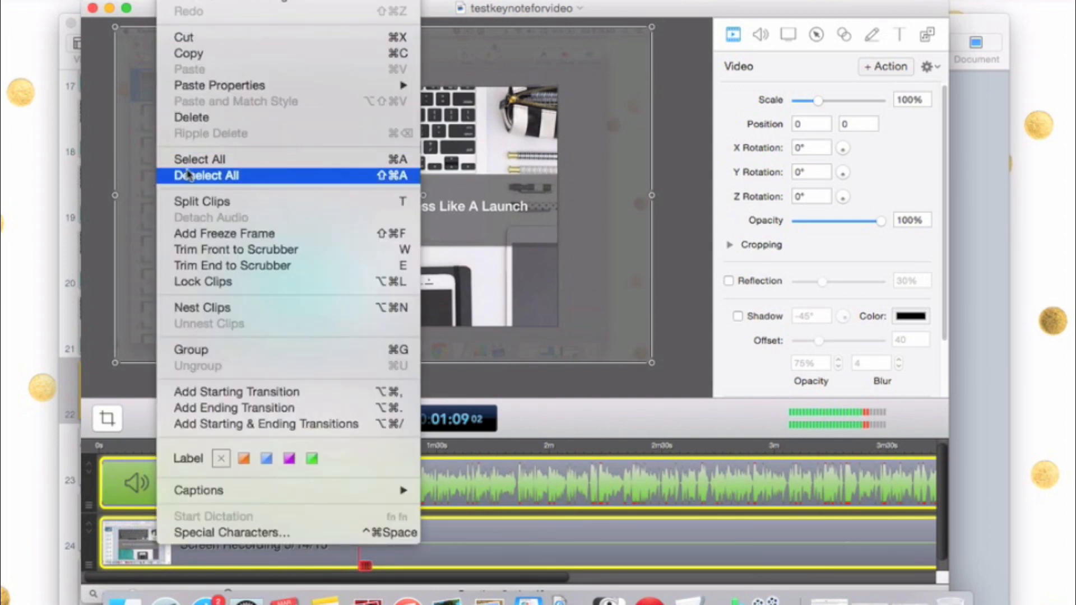
{"action": "left_click", "coordinate": [190, 203]}
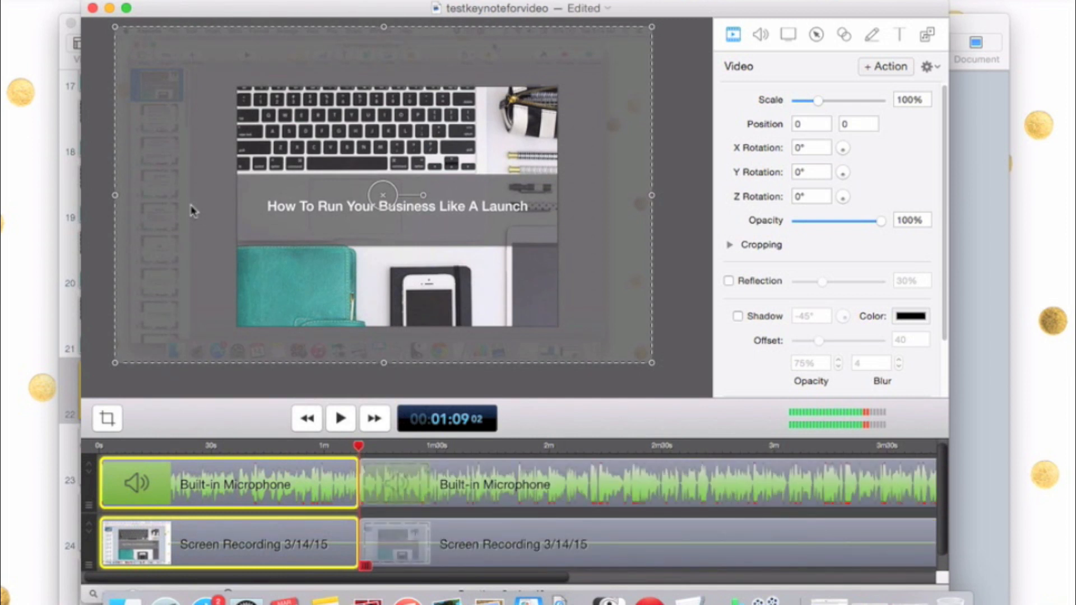
Play on to about 1:12 and split the later microphone and screen recording clips there, isolating a short section
{"action": "key", "text": "space"}
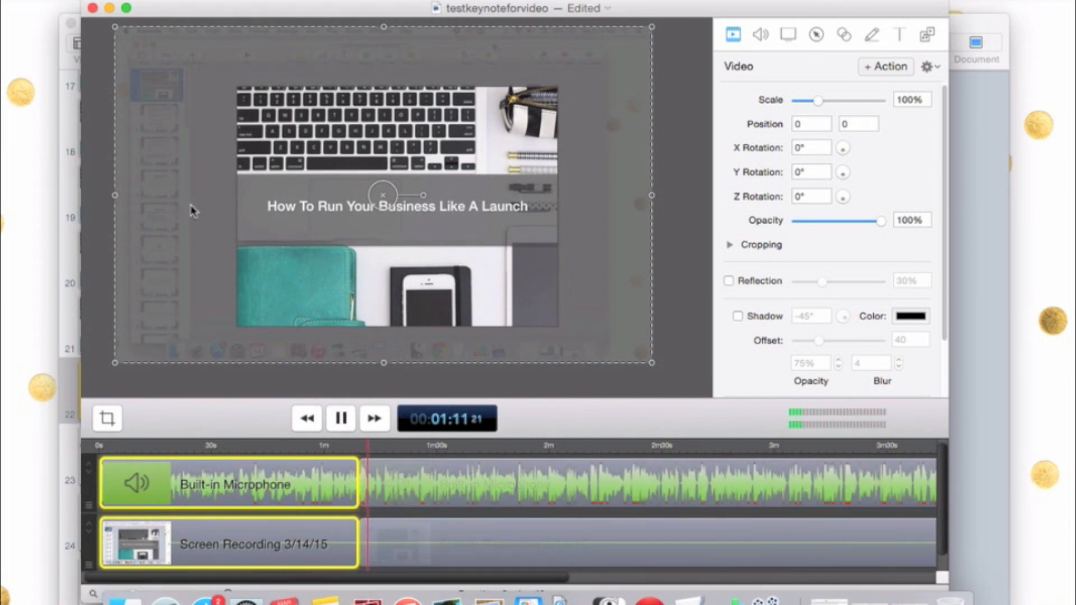
{"action": "key", "text": "space"}
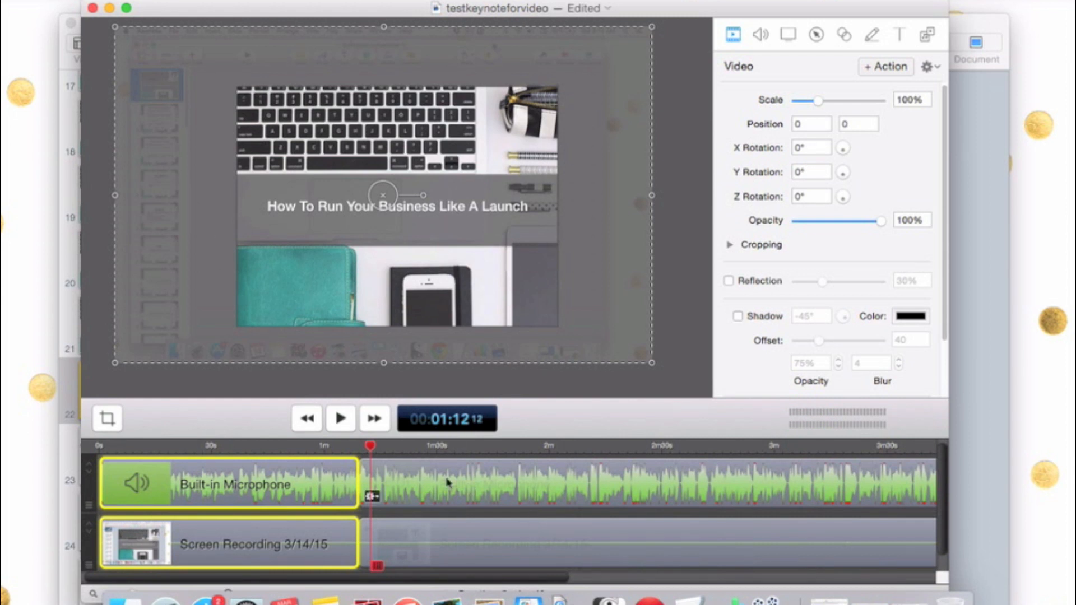
{"action": "left_click", "coordinate": [373, 493]}
{"action": "left_click", "coordinate": [417, 547], "text": "shift"}
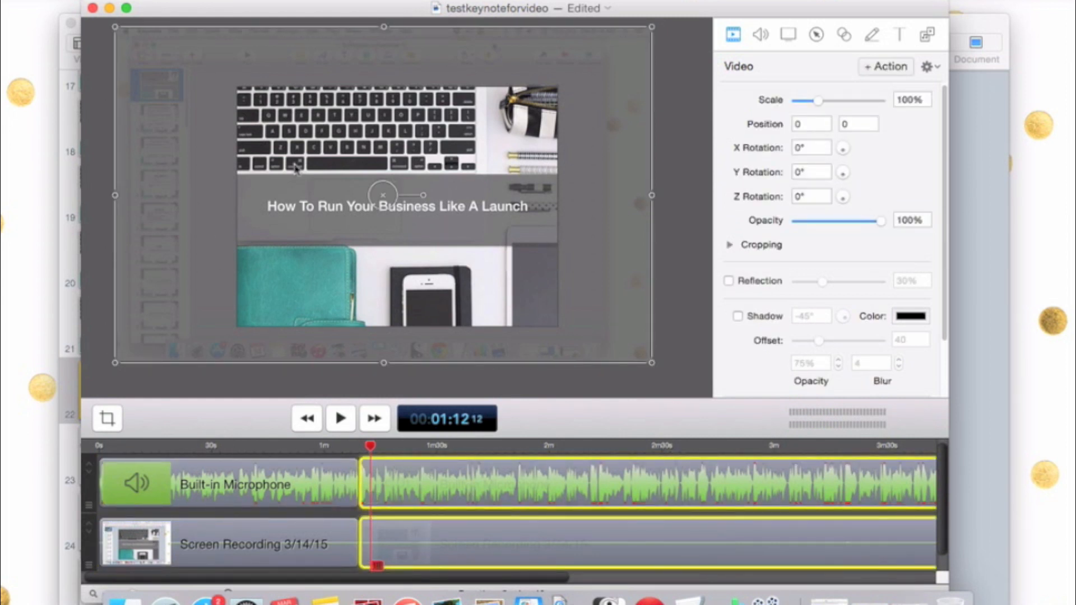
{"action": "left_click", "coordinate": [172, 1]}
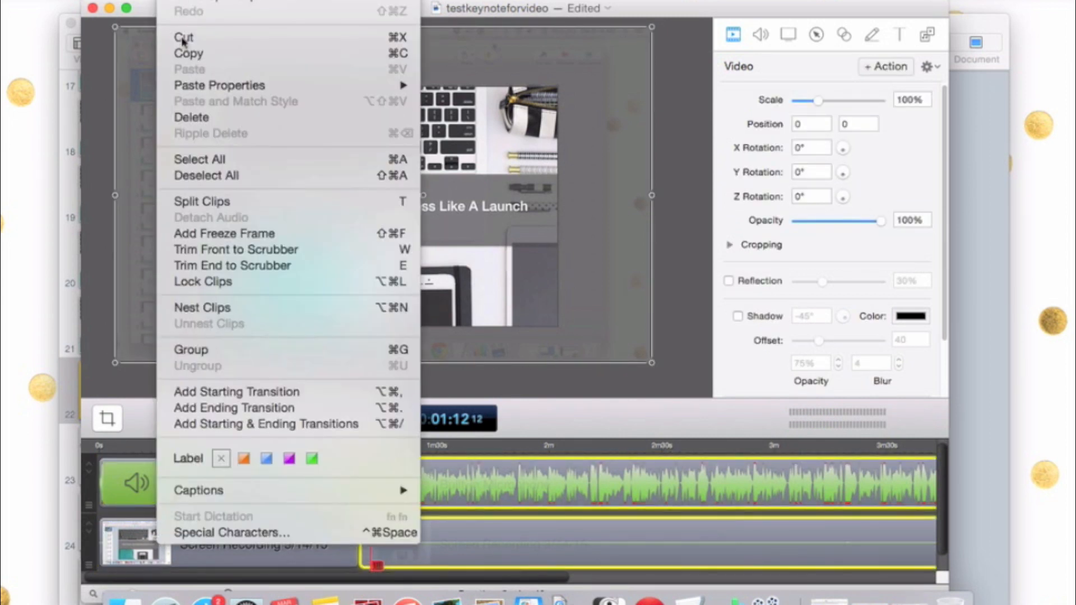
{"action": "left_click", "coordinate": [212, 202]}
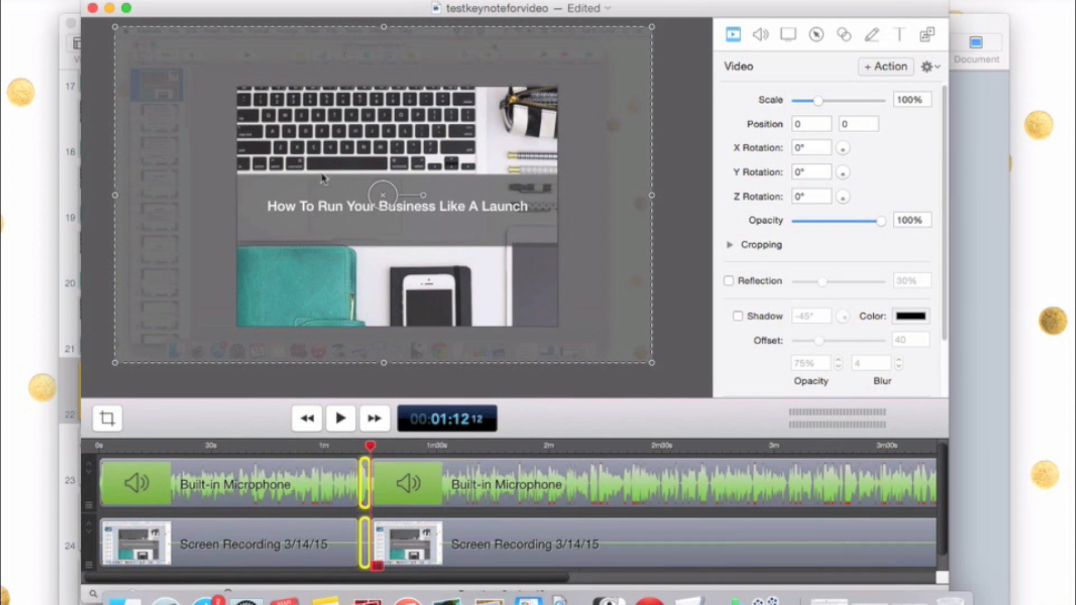
{"action": "mouse_move", "coordinate": [382, 502]}
{"action": "left_click_drag", "start_coordinate": [869, 14], "coordinate": [868, 3]}
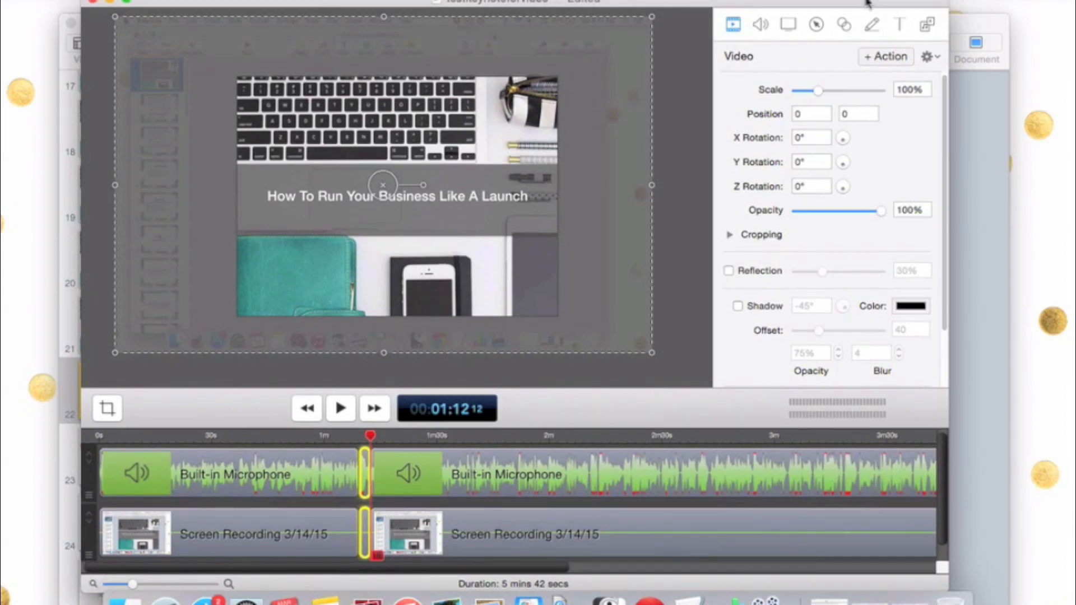